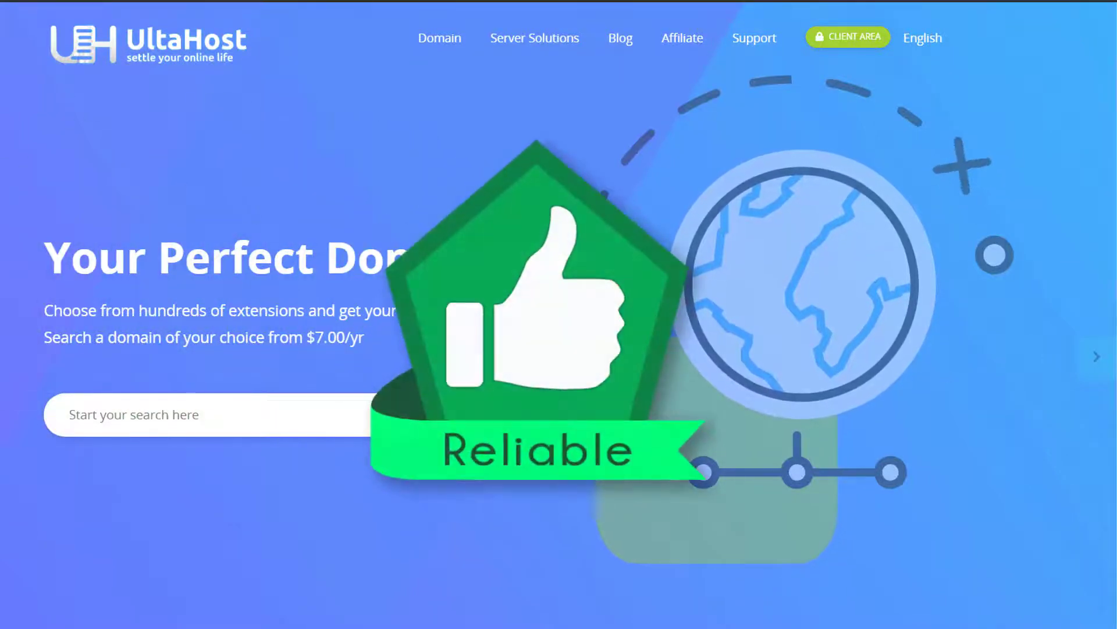
{"action": "scroll", "coordinate": [560, 315], "scroll_direction": "down", "scroll_amount": 3}
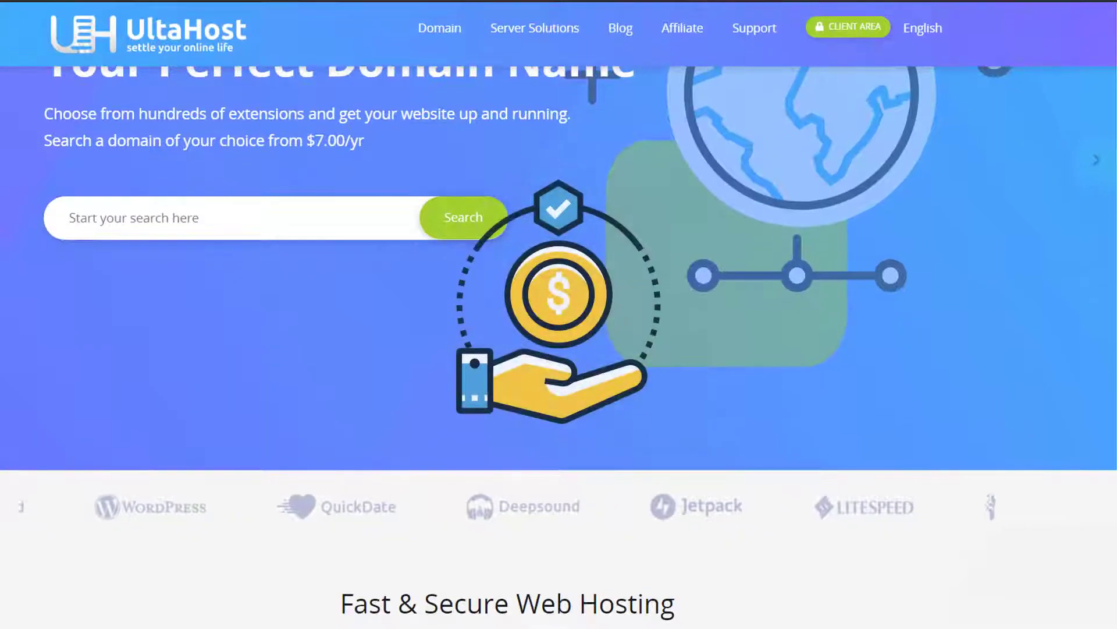
{"action": "scroll", "coordinate": [559, 314], "scroll_direction": "down", "scroll_amount": 2}
{"action": "scroll", "coordinate": [559, 314], "scroll_direction": "down", "scroll_amount": 2}
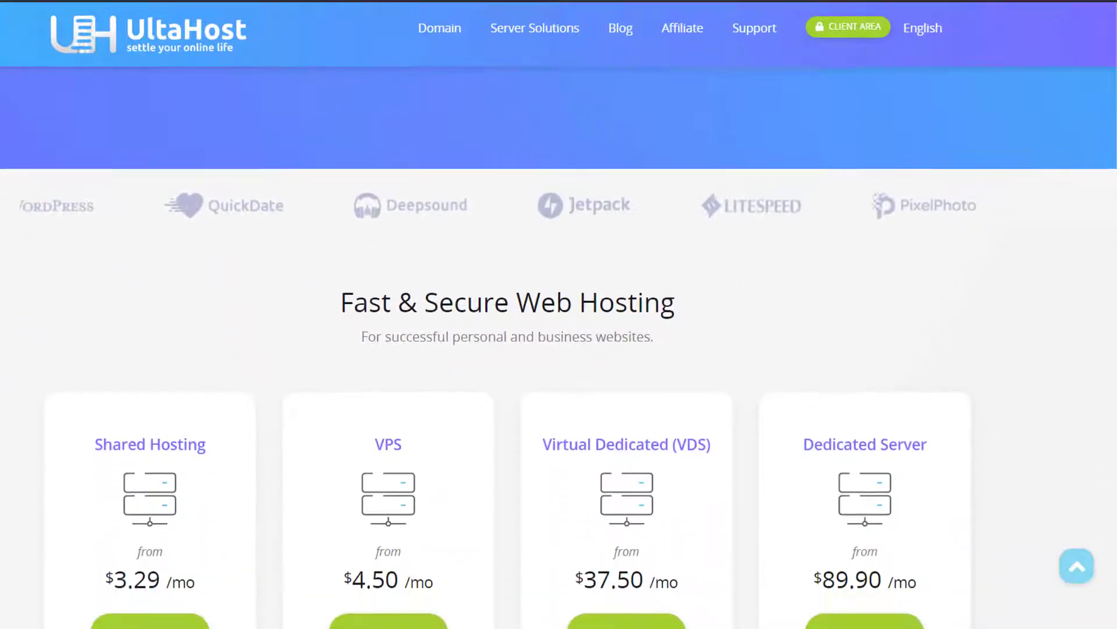
{"action": "scroll", "coordinate": [559, 314], "scroll_direction": "down", "scroll_amount": 2}
{"action": "scroll", "coordinate": [559, 315], "scroll_direction": "down", "scroll_amount": 2}
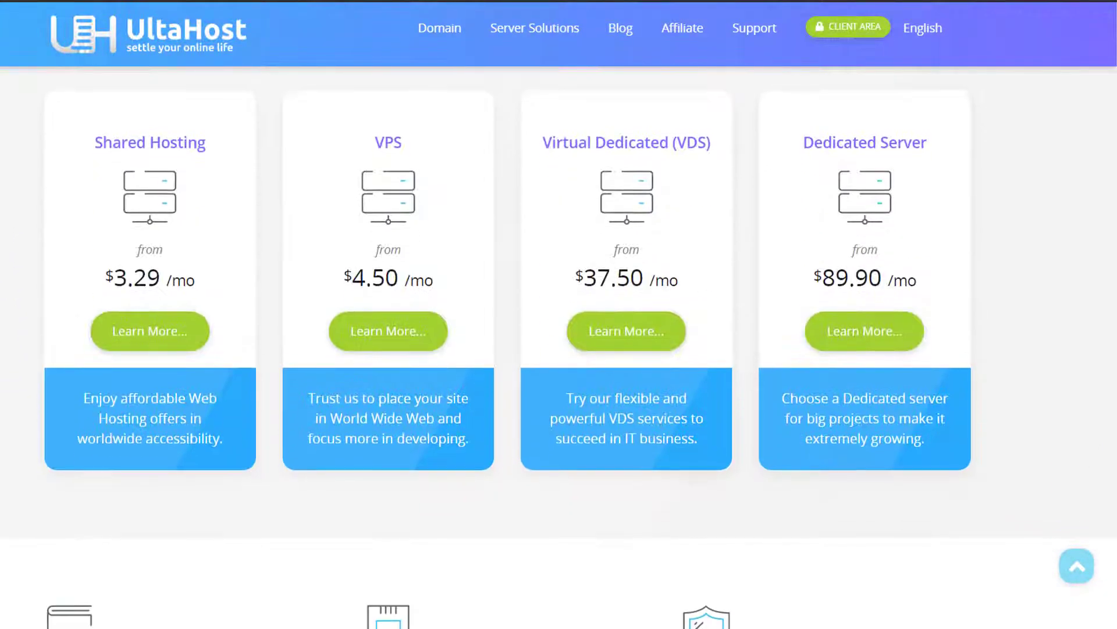
{"action": "scroll", "coordinate": [559, 315], "scroll_direction": "down", "scroll_amount": 2}
{"action": "scroll", "coordinate": [558, 315], "scroll_direction": "down", "scroll_amount": 2}
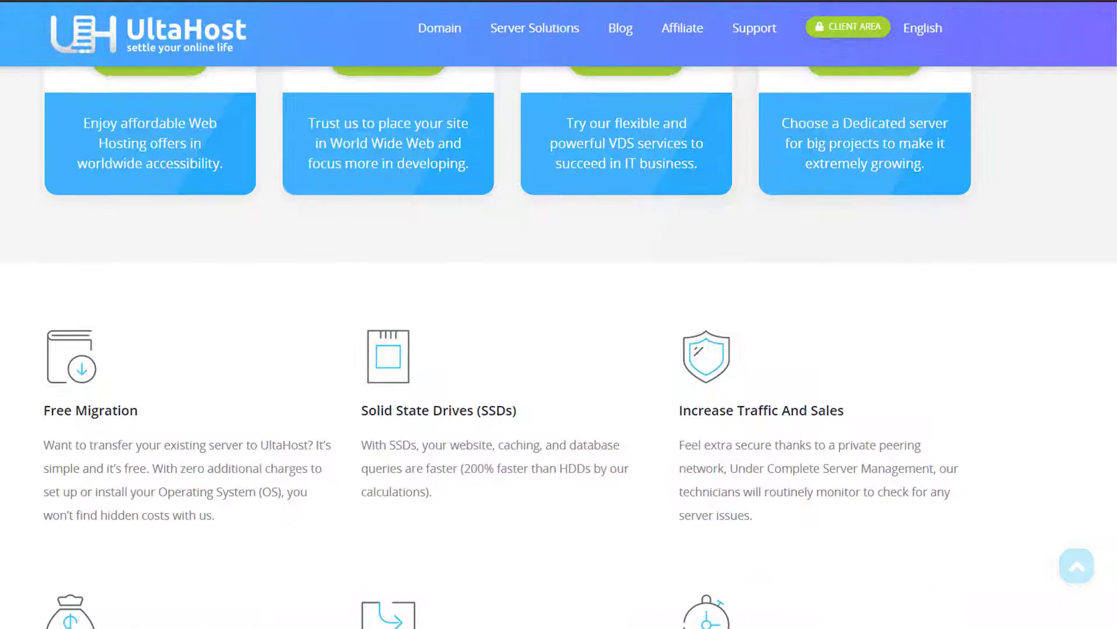
{"action": "scroll", "coordinate": [559, 314], "scroll_direction": "down", "scroll_amount": 2}
{"action": "scroll", "coordinate": [559, 314], "scroll_direction": "down", "scroll_amount": 1}
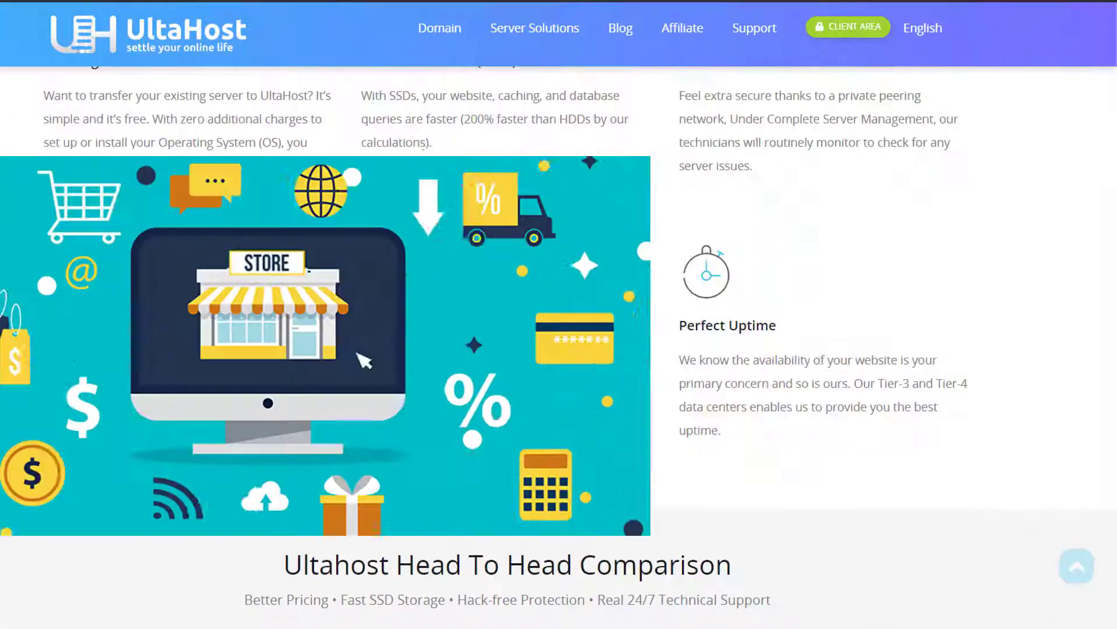
{"action": "scroll", "coordinate": [559, 315], "scroll_direction": "down", "scroll_amount": 2}
{"action": "scroll", "coordinate": [559, 315], "scroll_direction": "down", "scroll_amount": 2}
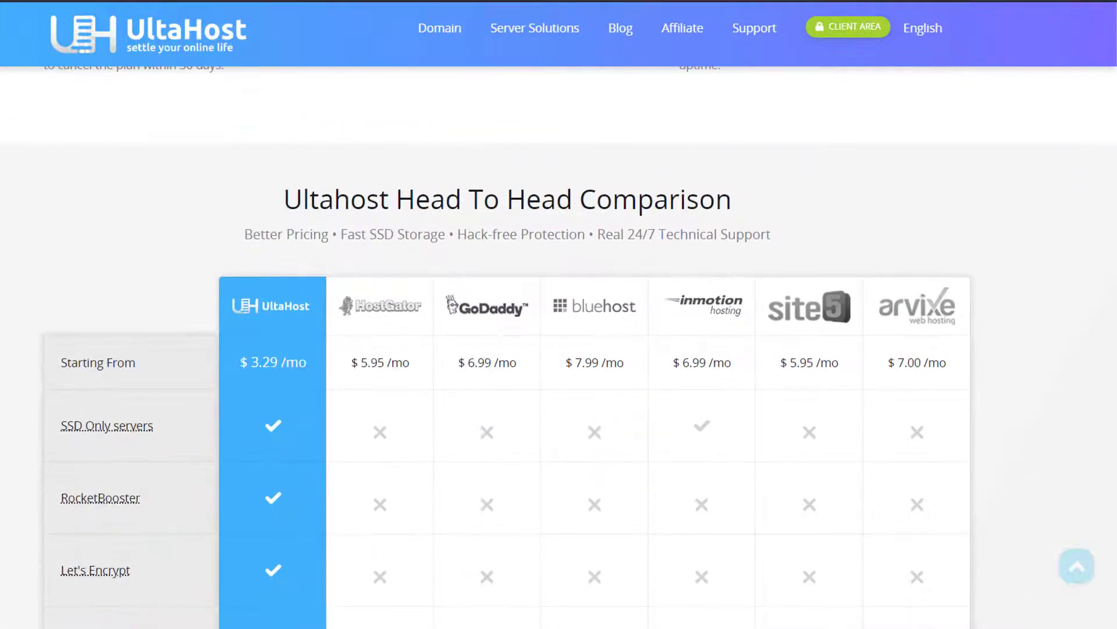
{"action": "scroll", "coordinate": [559, 314], "scroll_direction": "down", "scroll_amount": 2}
{"action": "scroll", "coordinate": [560, 314], "scroll_direction": "down", "scroll_amount": 2}
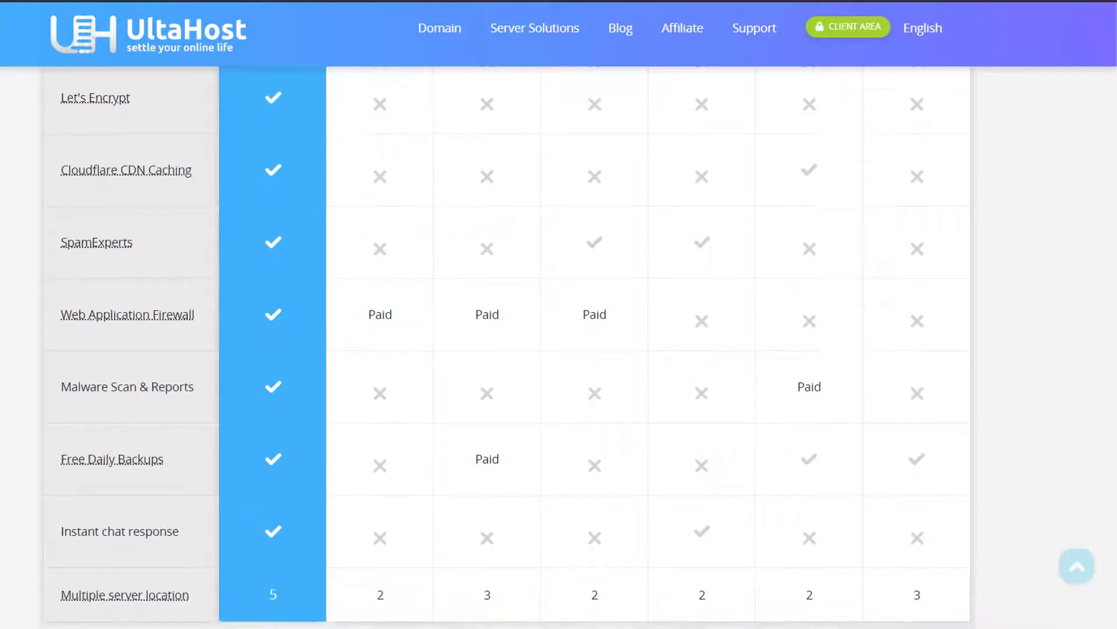
{"action": "scroll", "coordinate": [559, 314], "scroll_direction": "down", "scroll_amount": 1}
{"action": "scroll", "coordinate": [559, 314], "scroll_direction": "down", "scroll_amount": 1}
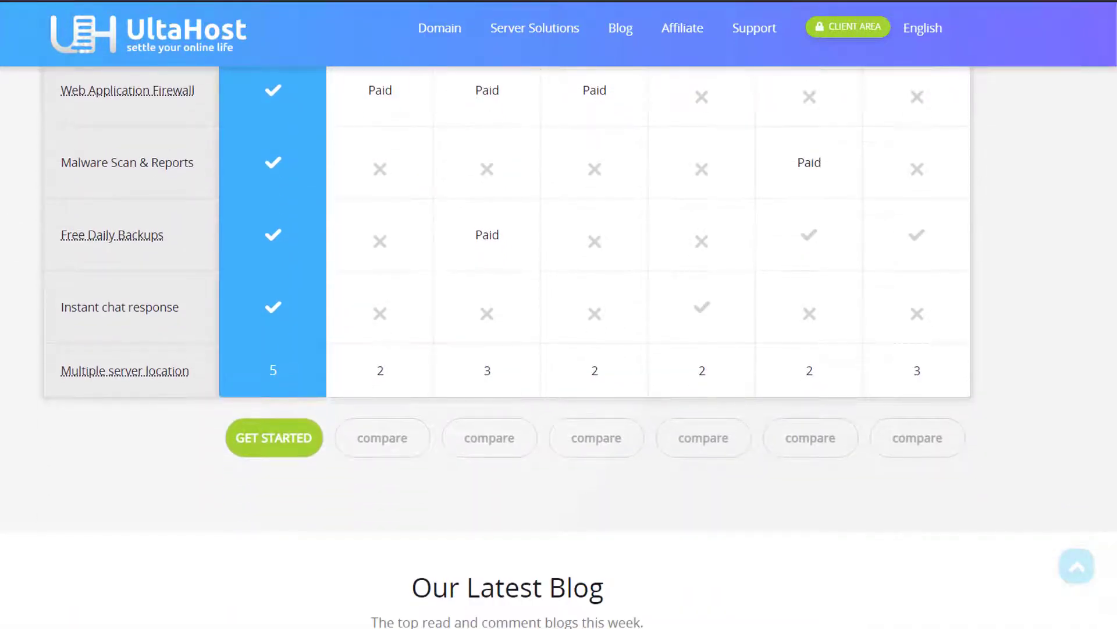
{"action": "scroll", "coordinate": [559, 314], "scroll_direction": "up", "scroll_amount": 4}
{"action": "scroll", "coordinate": [559, 315], "scroll_direction": "up", "scroll_amount": 3}
{"action": "scroll", "coordinate": [559, 315], "scroll_direction": "up", "scroll_amount": 5}
{"action": "scroll", "coordinate": [559, 314], "scroll_direction": "up", "scroll_amount": 3}
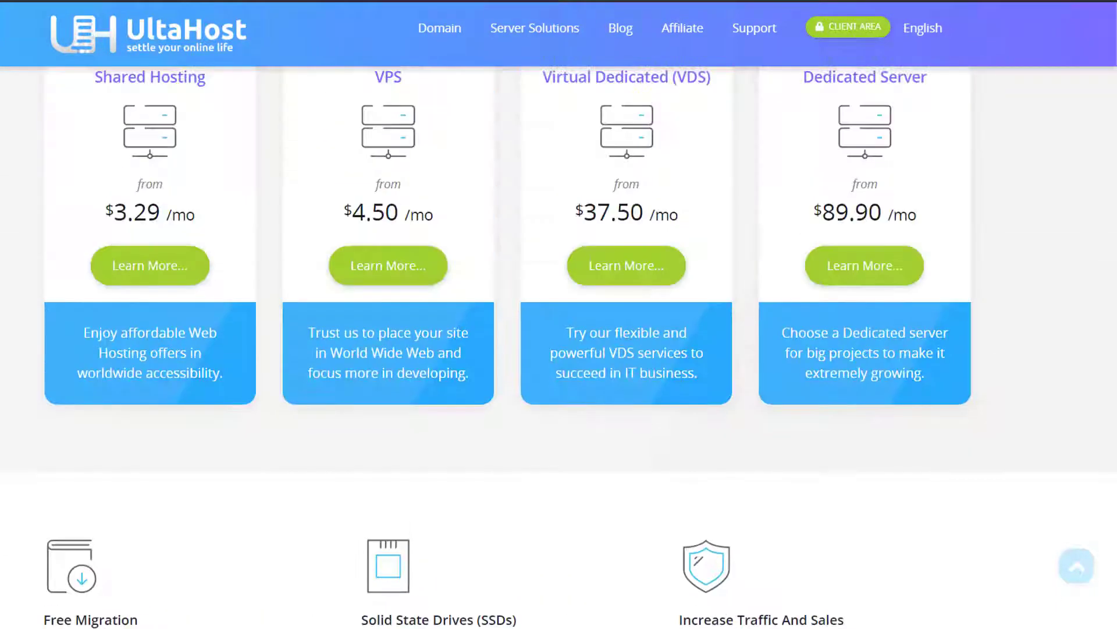
{"action": "scroll", "coordinate": [98, 106], "scroll_direction": "up", "scroll_amount": 2}
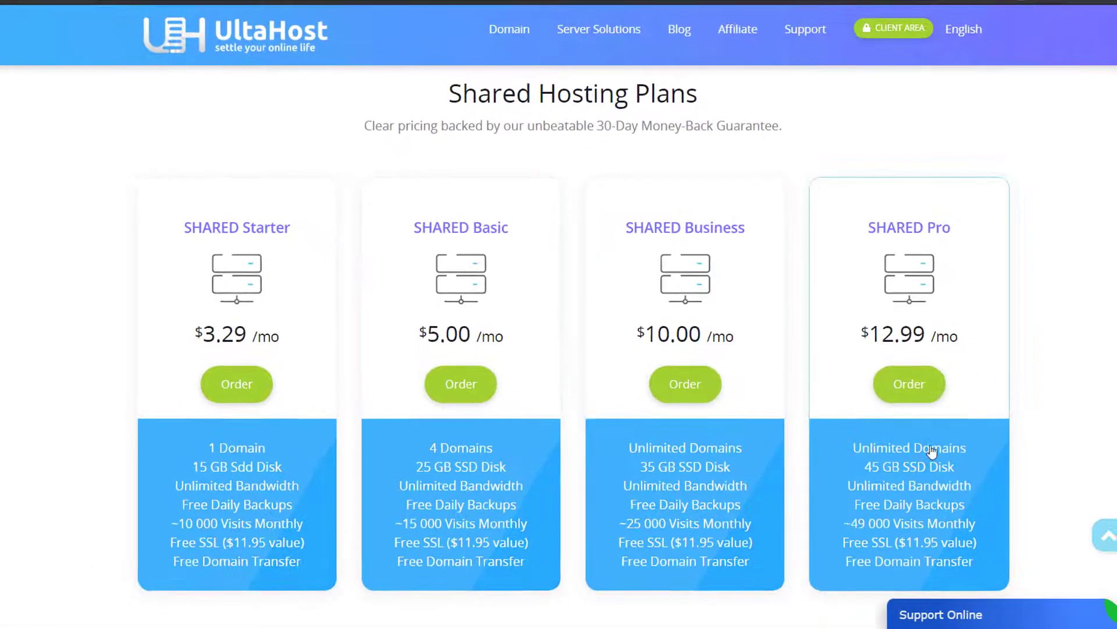
{"action": "left_click", "coordinate": [240, 375]}
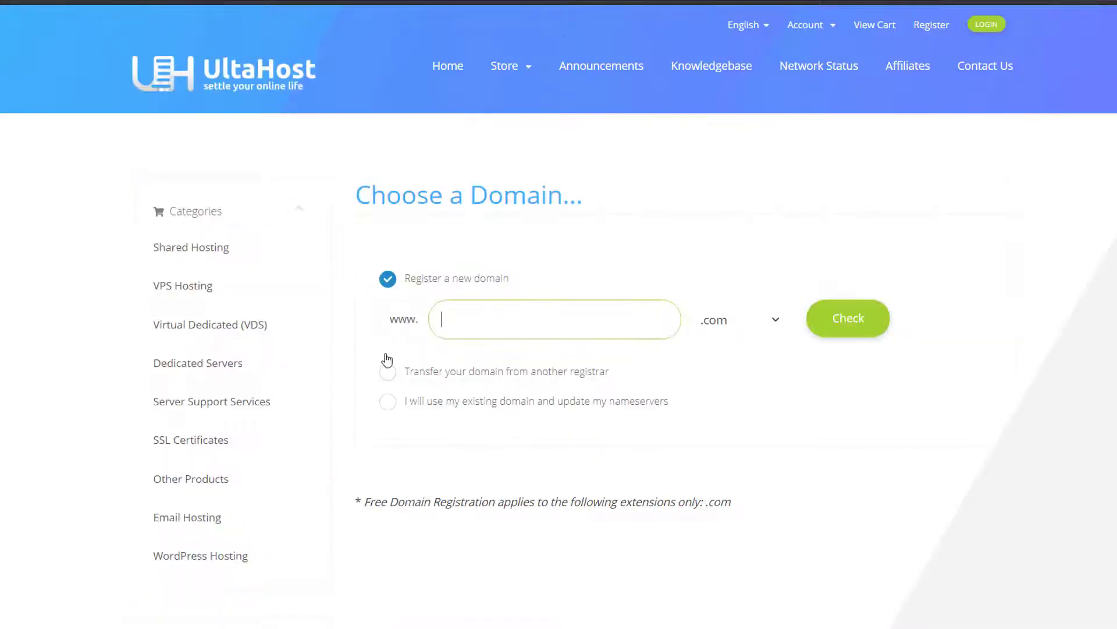
{"action": "scroll", "coordinate": [387, 358], "scroll_direction": "down", "scroll_amount": 1}
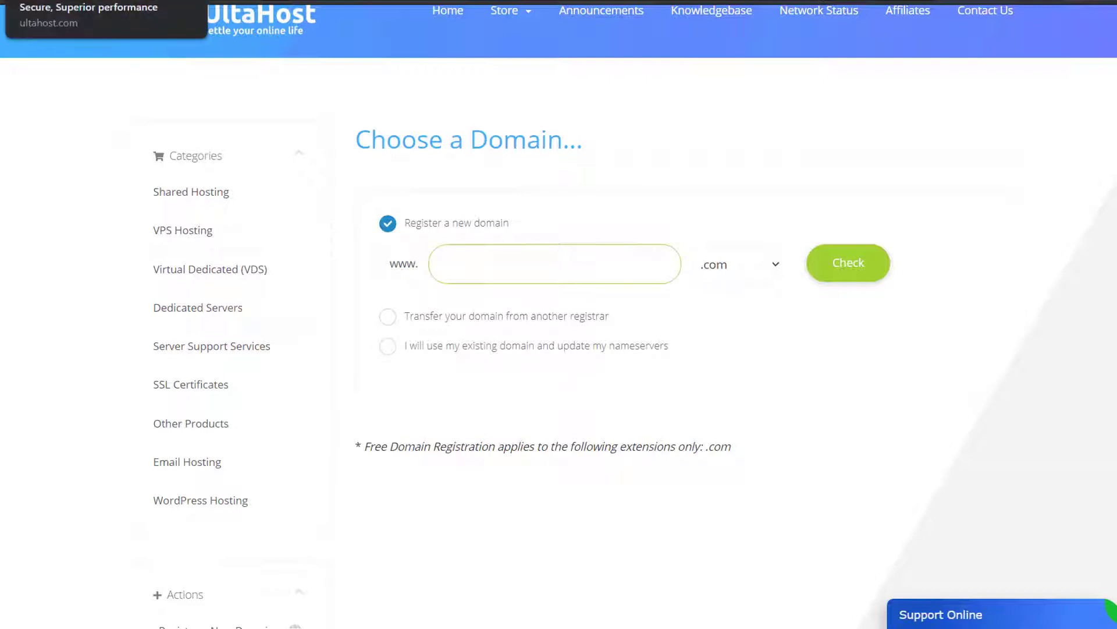
{"action": "left_click", "coordinate": [53, 2]}
{"action": "scroll", "coordinate": [48, 248], "scroll_direction": "down", "scroll_amount": 2}
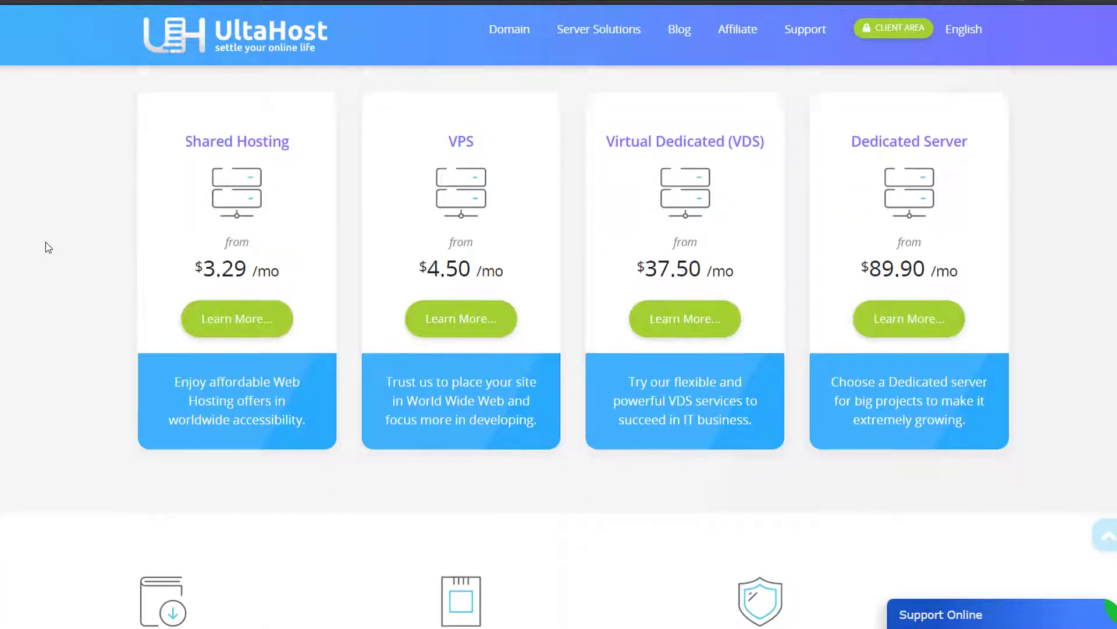
{"action": "scroll", "coordinate": [48, 248], "scroll_direction": "down", "scroll_amount": 2}
{"action": "scroll", "coordinate": [36, 250], "scroll_direction": "down", "scroll_amount": 1}
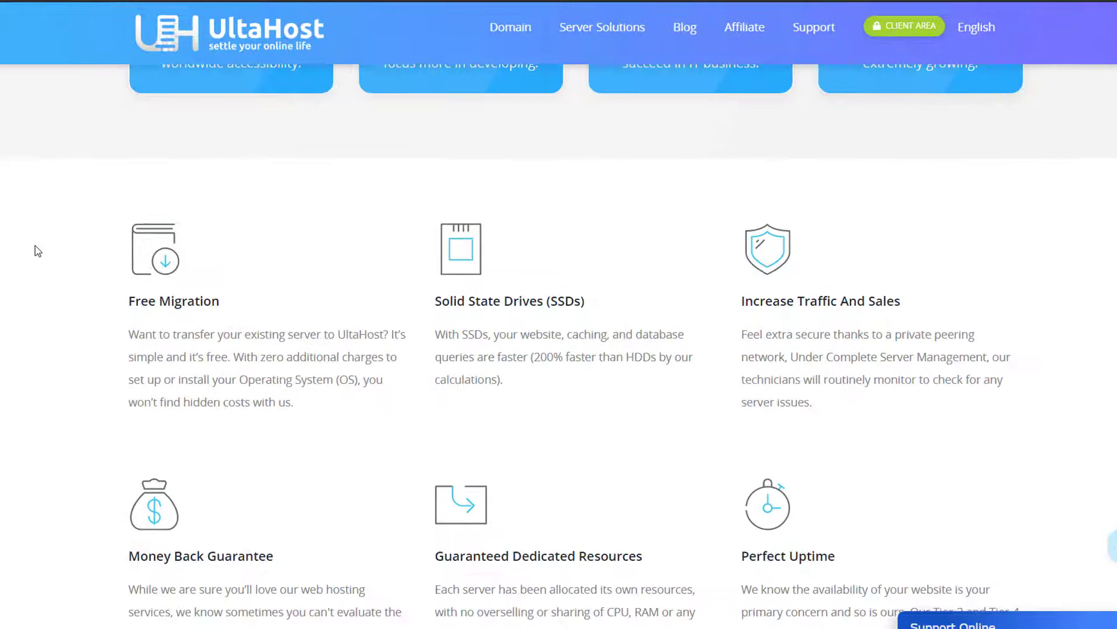
{"action": "scroll", "coordinate": [35, 250], "scroll_direction": "down", "scroll_amount": 1}
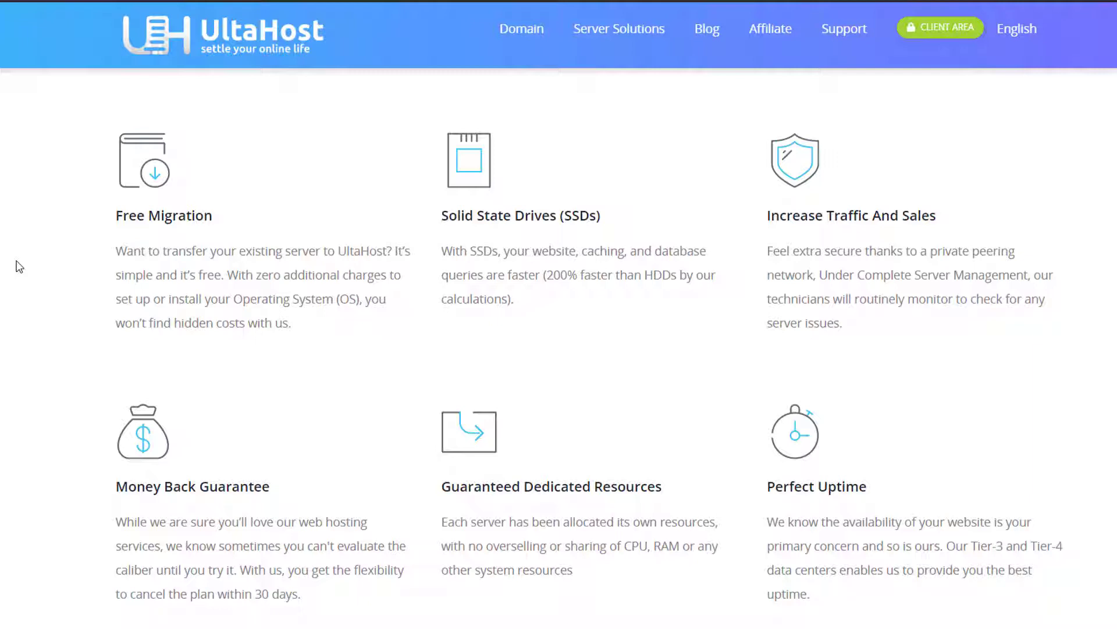
- Highlight the Solid State Drives description and another feature's heading and paragraph
{"action": "left_click_drag", "start_coordinate": [441, 215], "coordinate": [546, 301]}
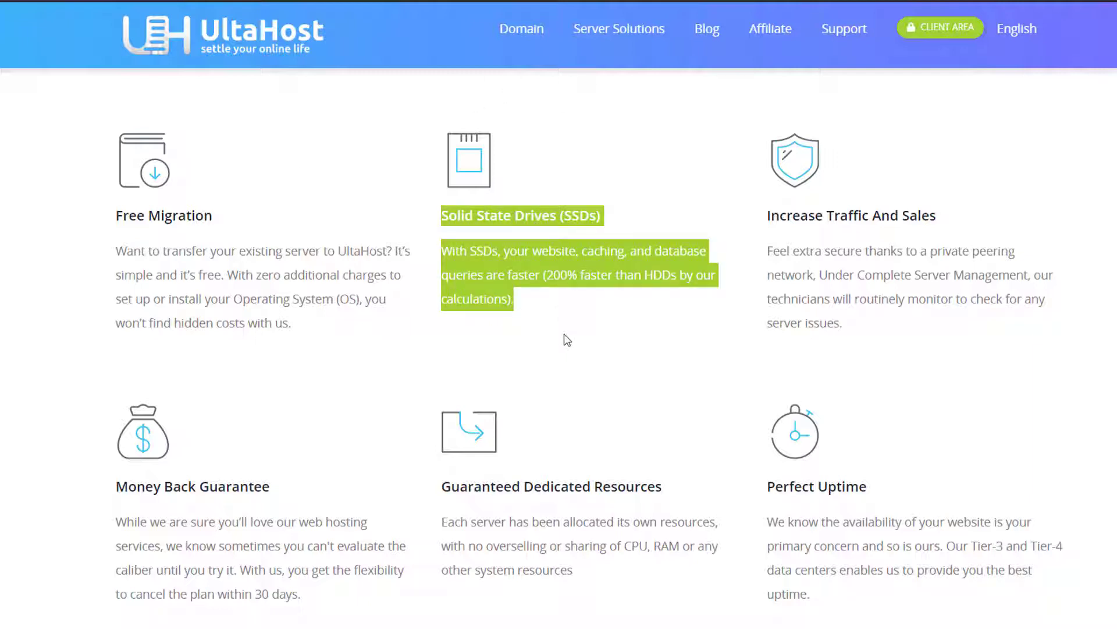
{"action": "left_click", "coordinate": [550, 261]}
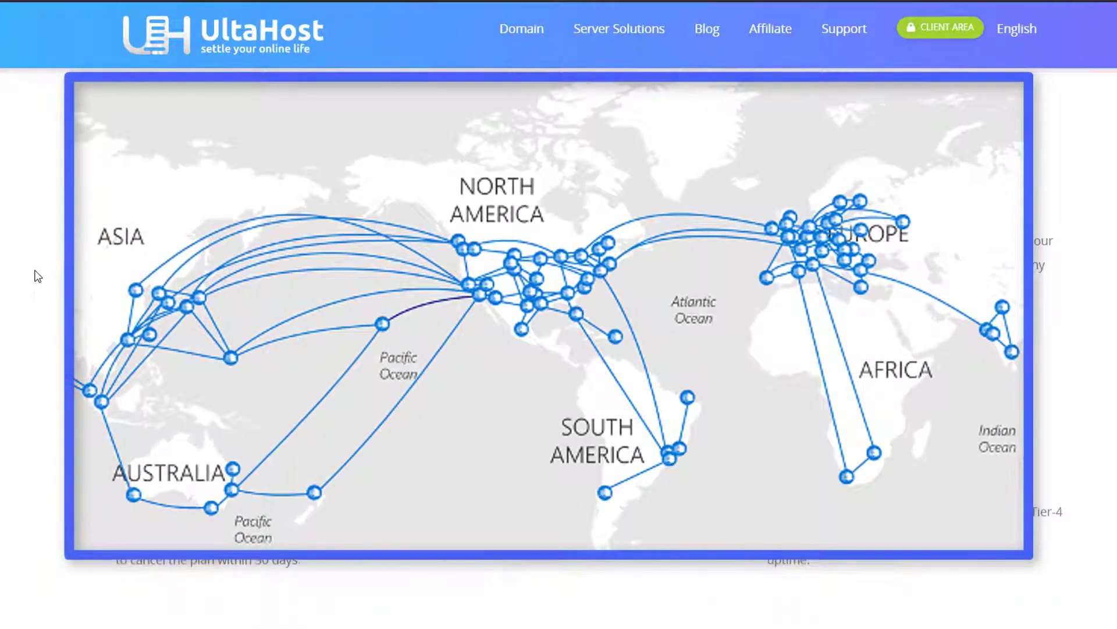
{"action": "scroll", "coordinate": [38, 276], "scroll_direction": "down", "scroll_amount": 1}
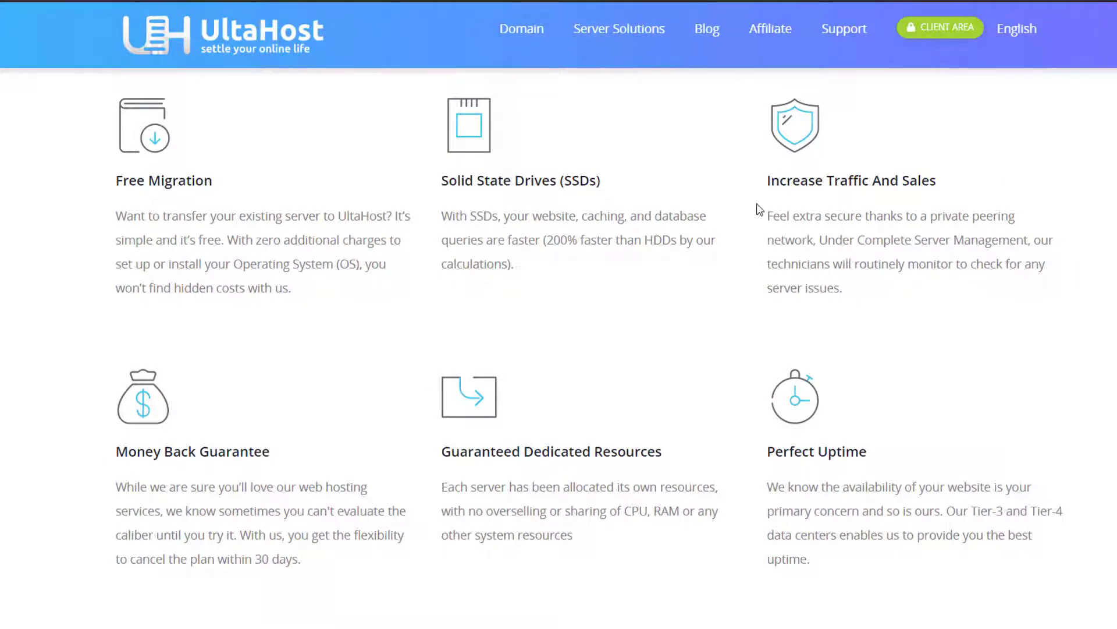
{"action": "left_click_drag", "start_coordinate": [766, 179], "coordinate": [867, 316]}
{"action": "left_click", "coordinate": [869, 325]}
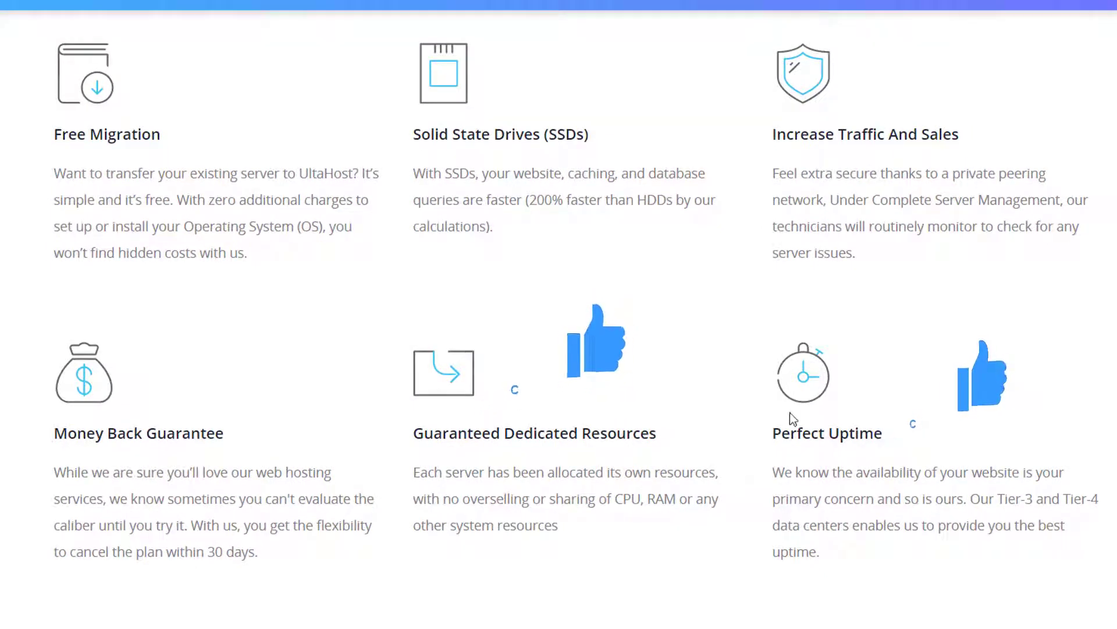
- Highlight the Perfect Uptime, Dedicated Resources and Money Back Guarantee headings
{"action": "left_click_drag", "start_coordinate": [773, 434], "coordinate": [889, 428]}
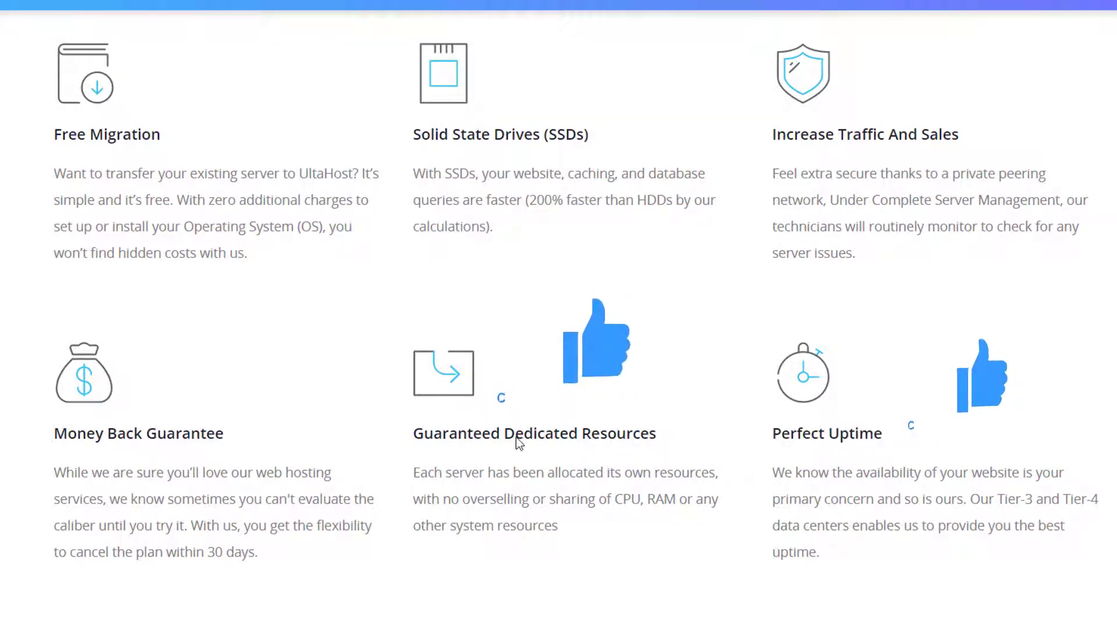
{"action": "left_click_drag", "start_coordinate": [505, 434], "coordinate": [667, 437]}
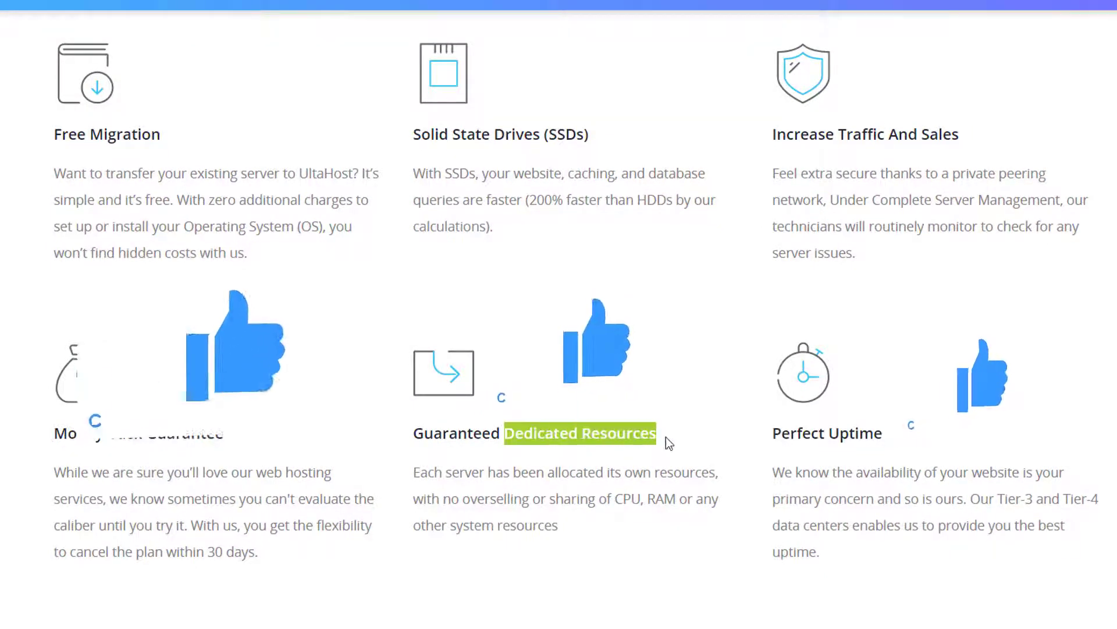
{"action": "left_click", "coordinate": [560, 504]}
{"action": "left_click_drag", "start_coordinate": [59, 439], "coordinate": [243, 438]}
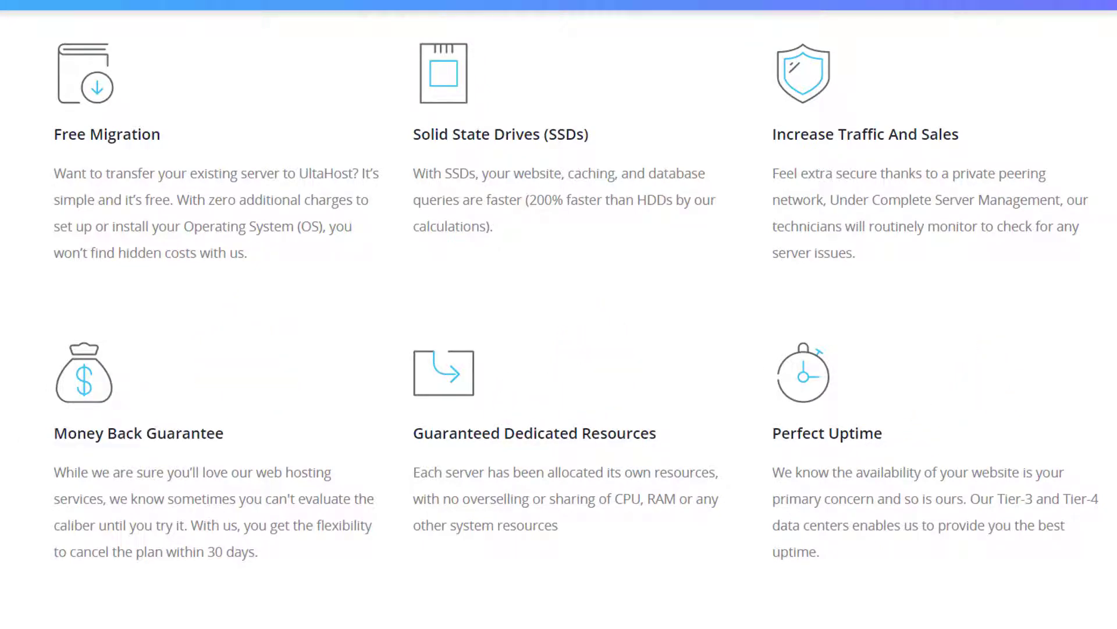
{"action": "scroll", "coordinate": [559, 315], "scroll_direction": "down", "scroll_amount": 1}
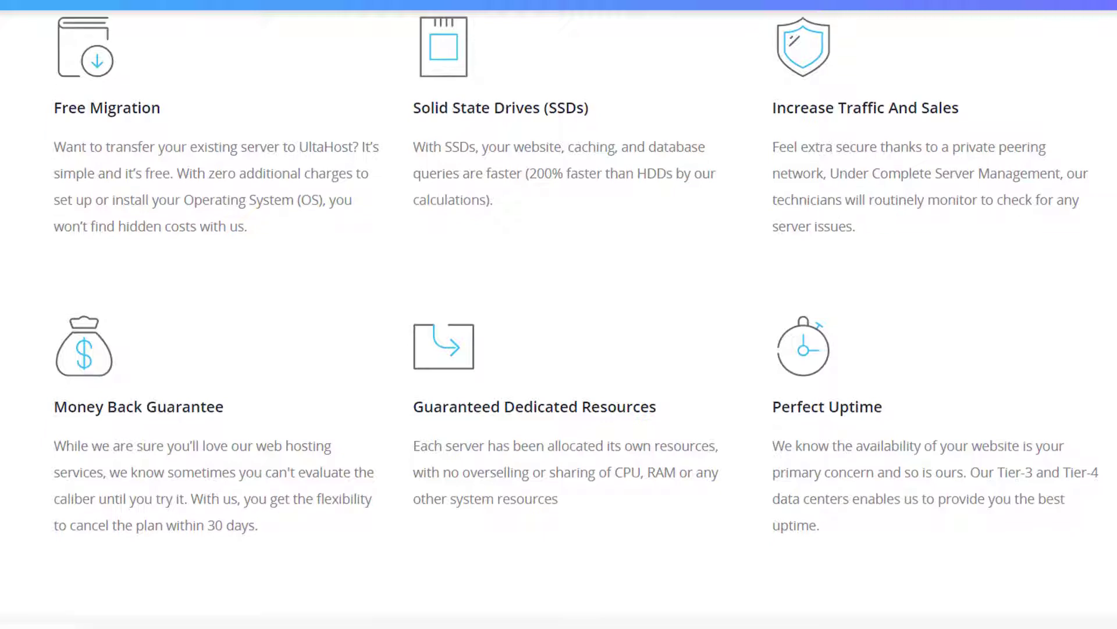
{"action": "scroll", "coordinate": [559, 314], "scroll_direction": "down", "scroll_amount": 1}
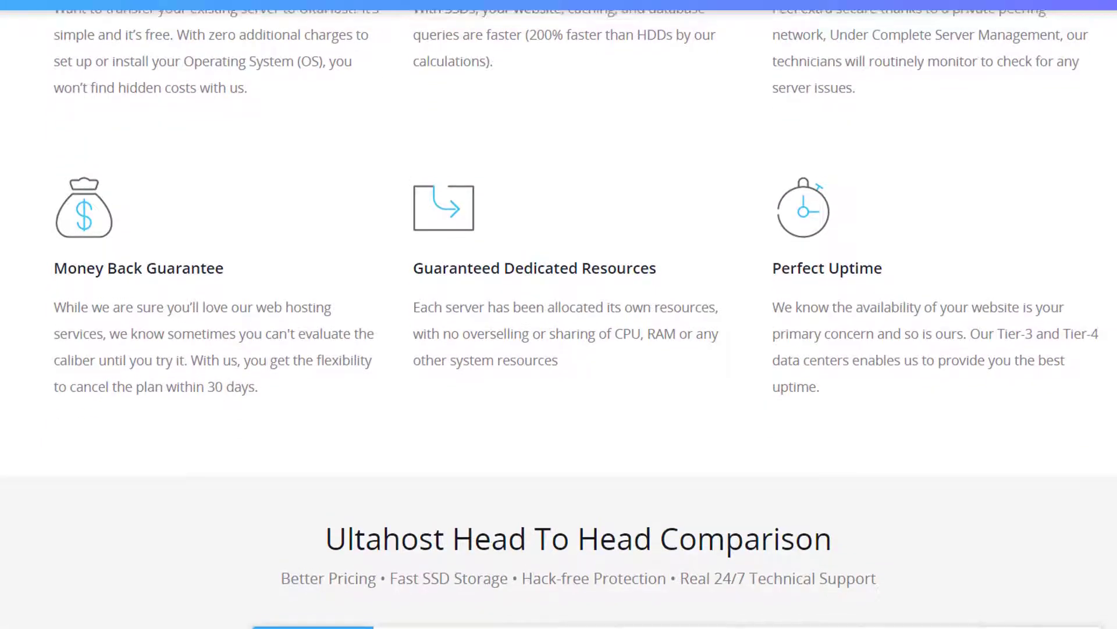
{"action": "scroll", "coordinate": [160, 331], "scroll_direction": "up", "scroll_amount": 3}
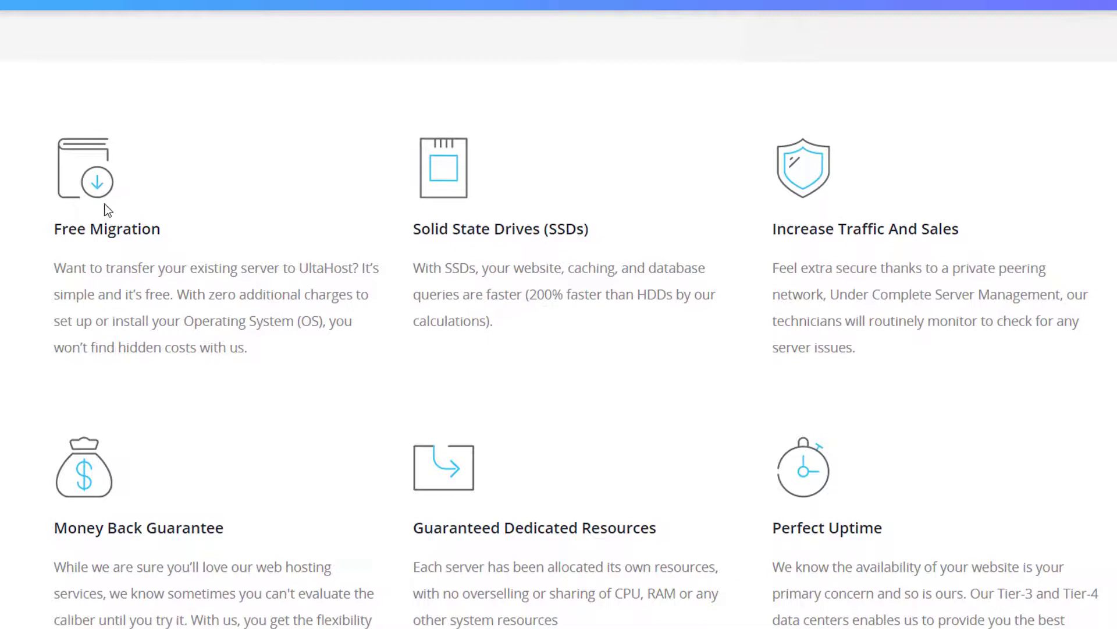
{"action": "triple_click", "coordinate": [111, 236]}
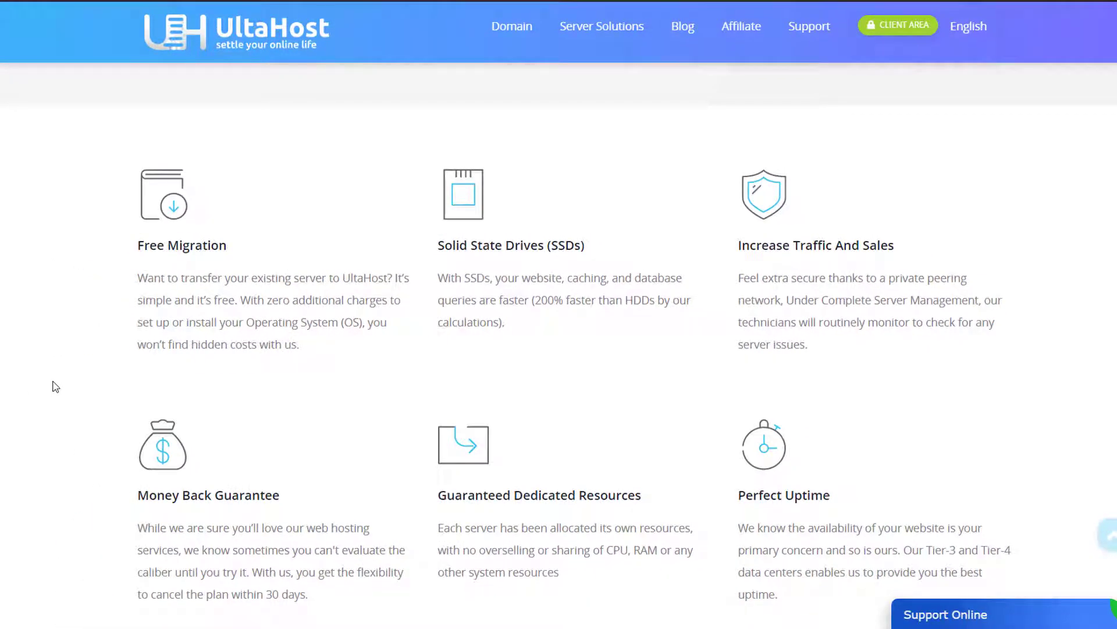
{"action": "scroll", "coordinate": [53, 387], "scroll_direction": "down", "scroll_amount": 1}
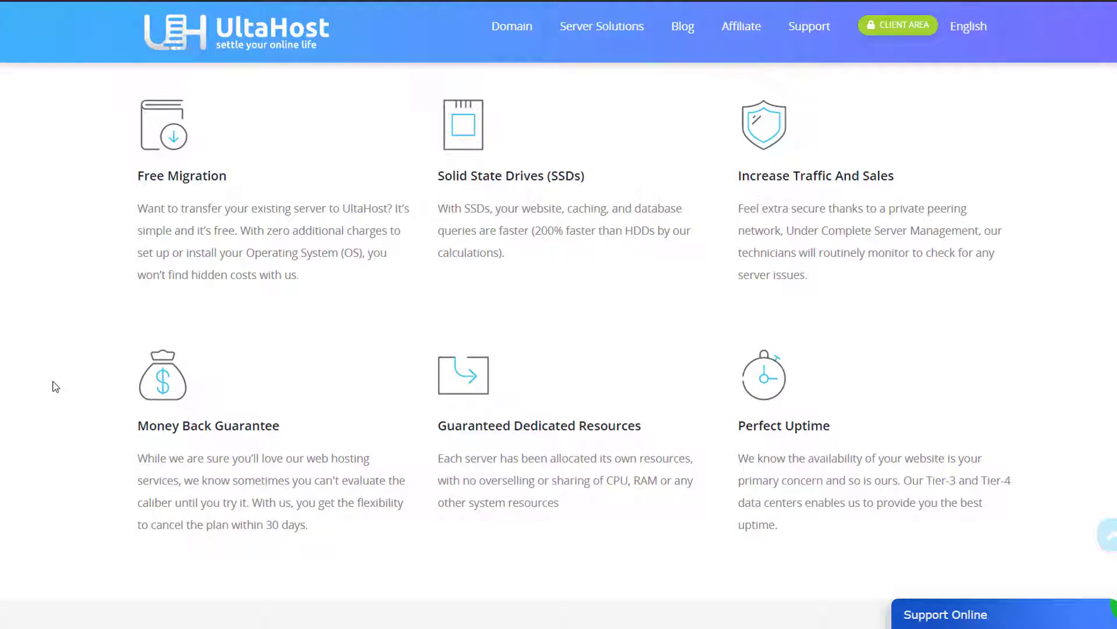
{"action": "scroll", "coordinate": [53, 386], "scroll_direction": "down", "scroll_amount": 2}
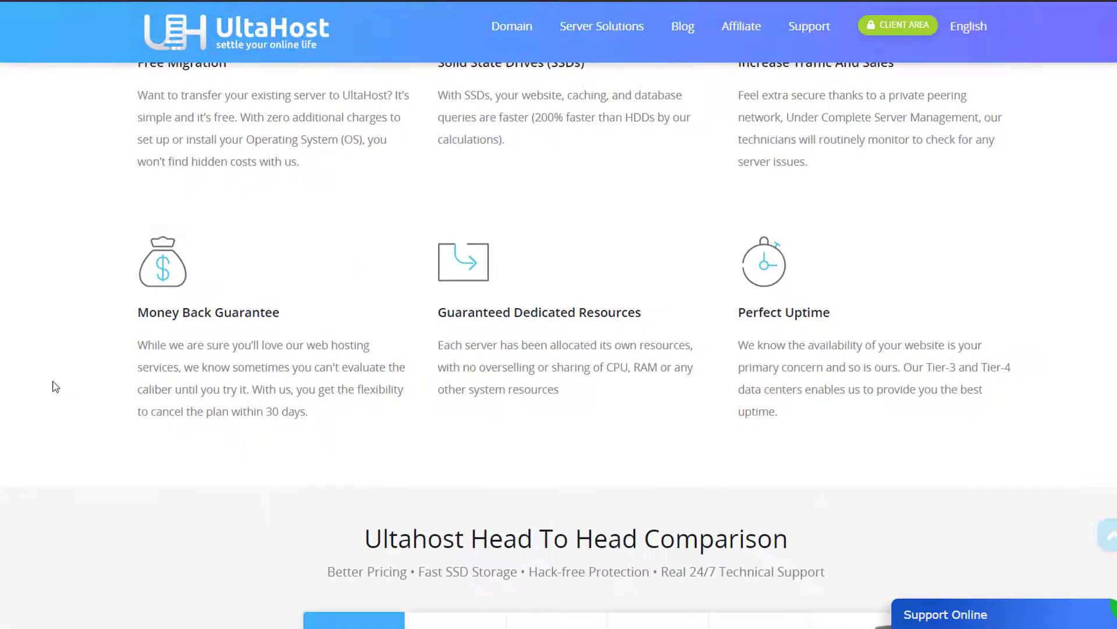
{"action": "scroll", "coordinate": [52, 386], "scroll_direction": "down", "scroll_amount": 2}
{"action": "scroll", "coordinate": [53, 386], "scroll_direction": "down", "scroll_amount": 1}
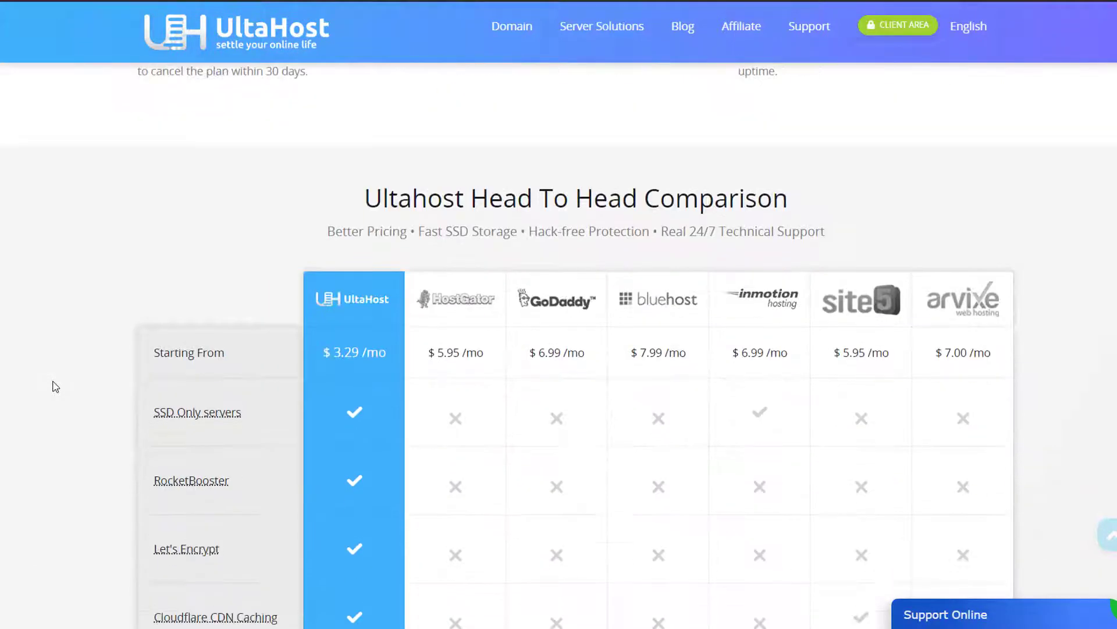
{"action": "scroll", "coordinate": [53, 386], "scroll_direction": "down", "scroll_amount": 1}
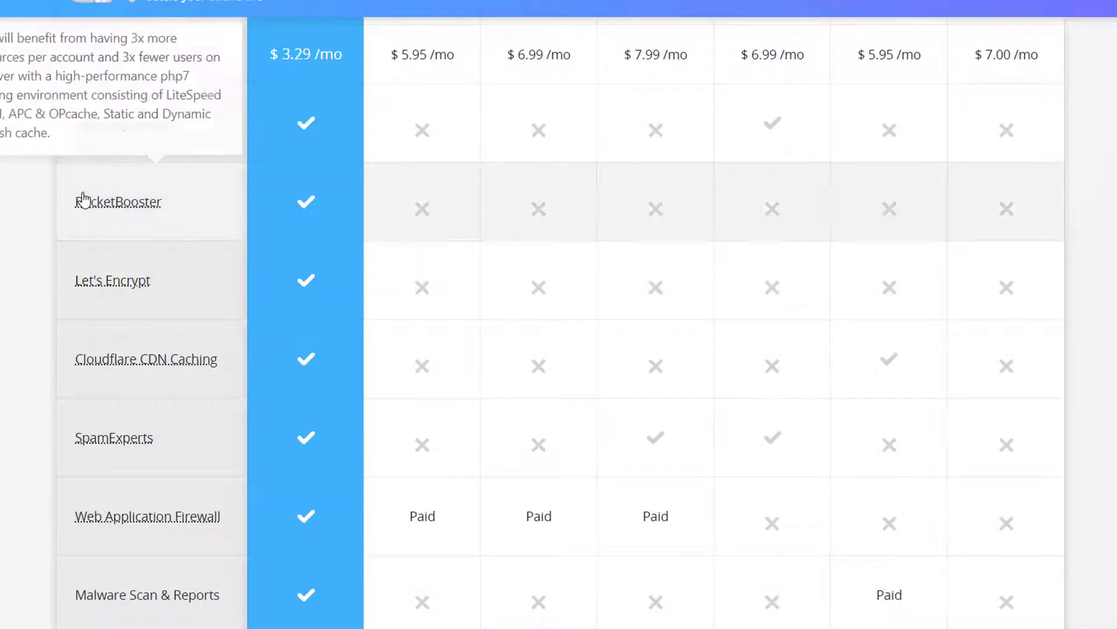
{"action": "mouse_move", "coordinate": [191, 480]}
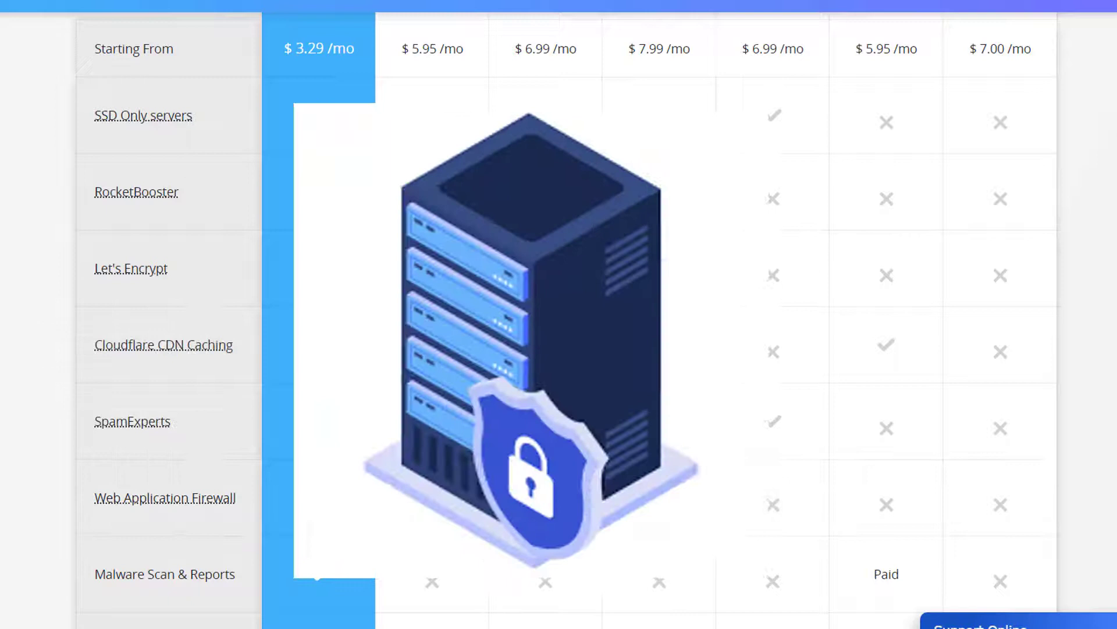
{"action": "scroll", "coordinate": [560, 349], "scroll_direction": "down", "scroll_amount": 2}
{"action": "scroll", "coordinate": [41, 398], "scroll_direction": "down", "scroll_amount": 1}
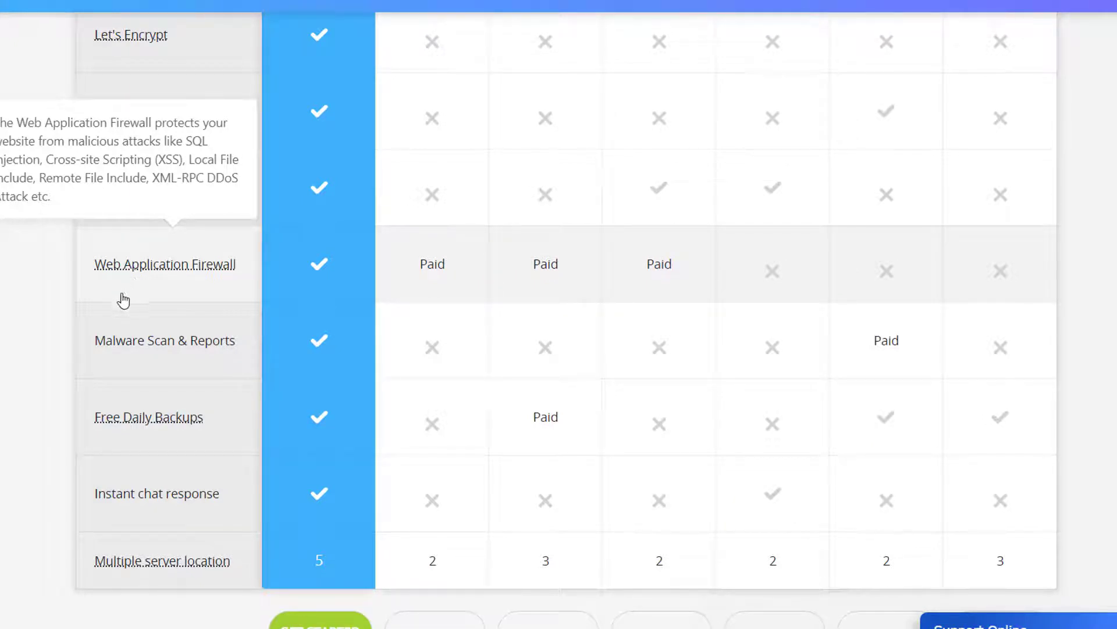
{"action": "mouse_move", "coordinate": [112, 411]}
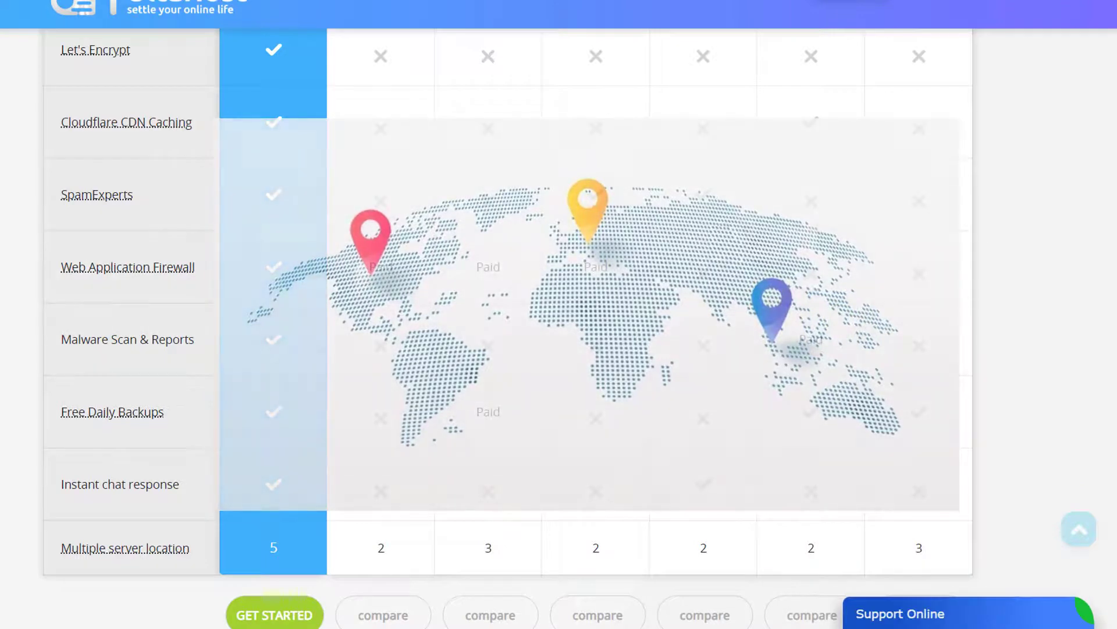
{"action": "scroll", "coordinate": [559, 315], "scroll_direction": "down", "scroll_amount": 1}
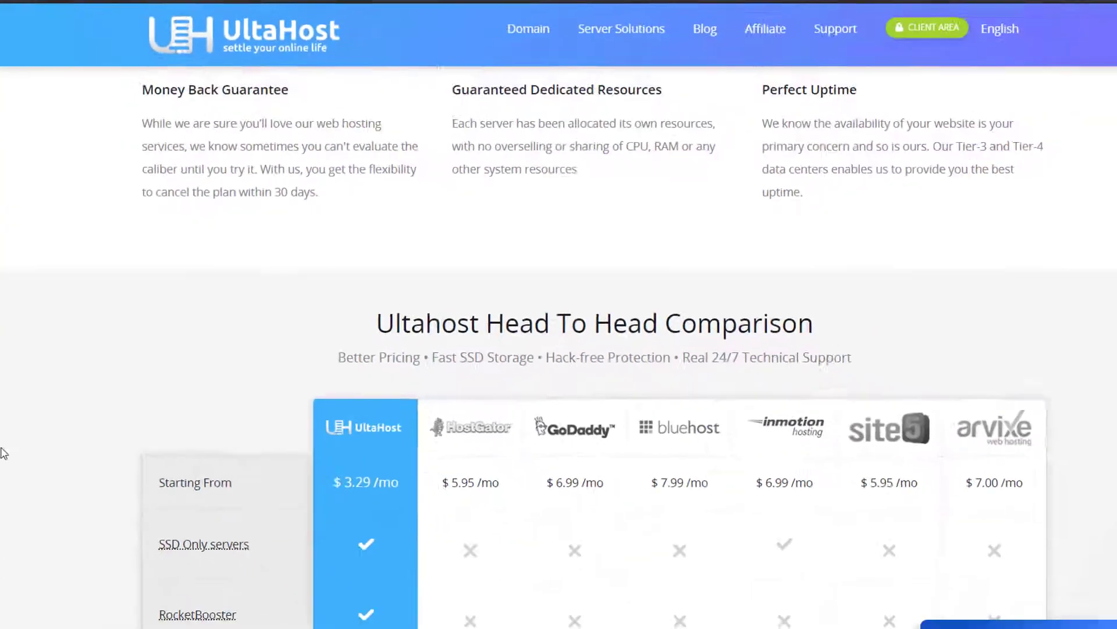
{"action": "scroll", "coordinate": [5, 428], "scroll_direction": "up", "scroll_amount": 5}
{"action": "scroll", "coordinate": [75, 589], "scroll_direction": "up", "scroll_amount": 2}
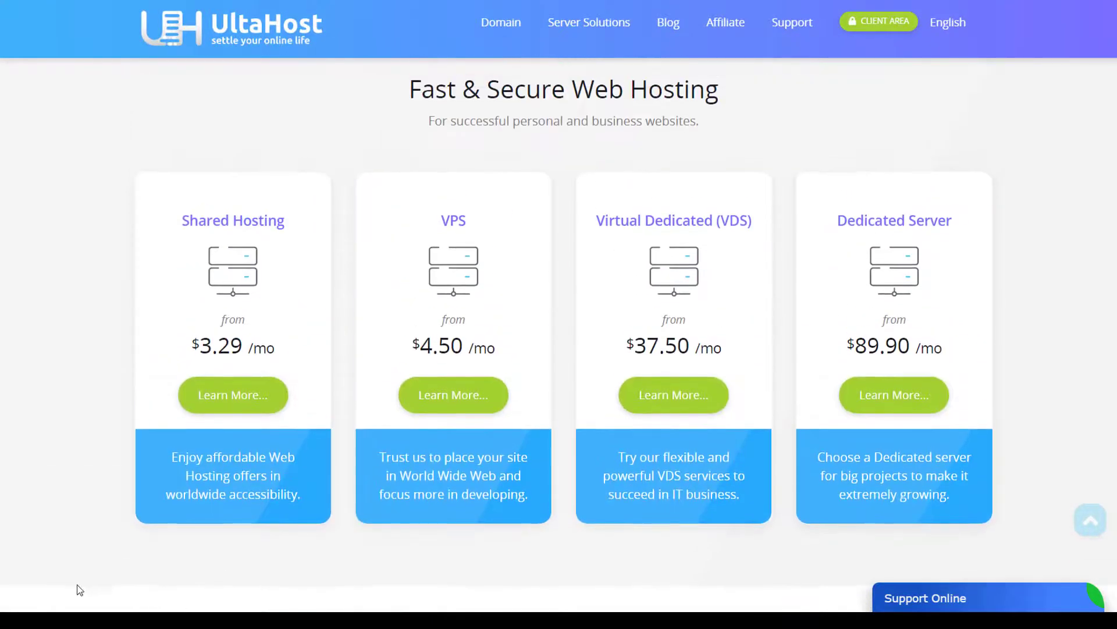
{"action": "scroll", "coordinate": [559, 324], "scroll_direction": "up", "scroll_amount": 3}
{"action": "scroll", "coordinate": [559, 323], "scroll_direction": "up", "scroll_amount": 2}
{"action": "scroll", "coordinate": [559, 323], "scroll_direction": "up", "scroll_amount": 2}
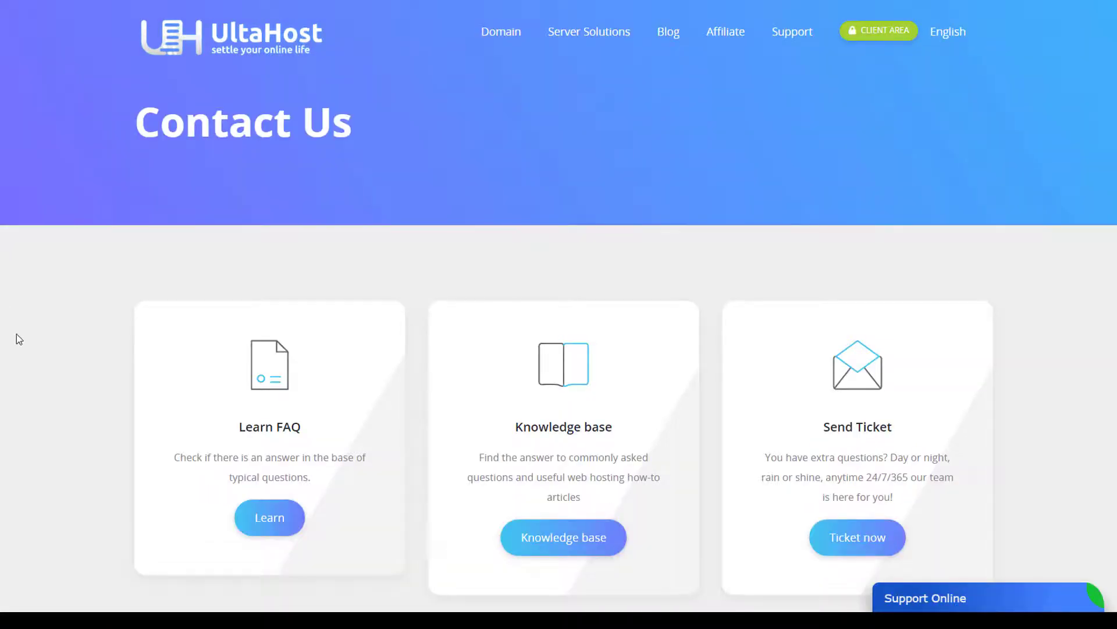
{"action": "scroll", "coordinate": [17, 338], "scroll_direction": "down", "scroll_amount": 1}
{"action": "scroll", "coordinate": [17, 339], "scroll_direction": "down", "scroll_amount": 1}
{"action": "scroll", "coordinate": [17, 338], "scroll_direction": "down", "scroll_amount": 1}
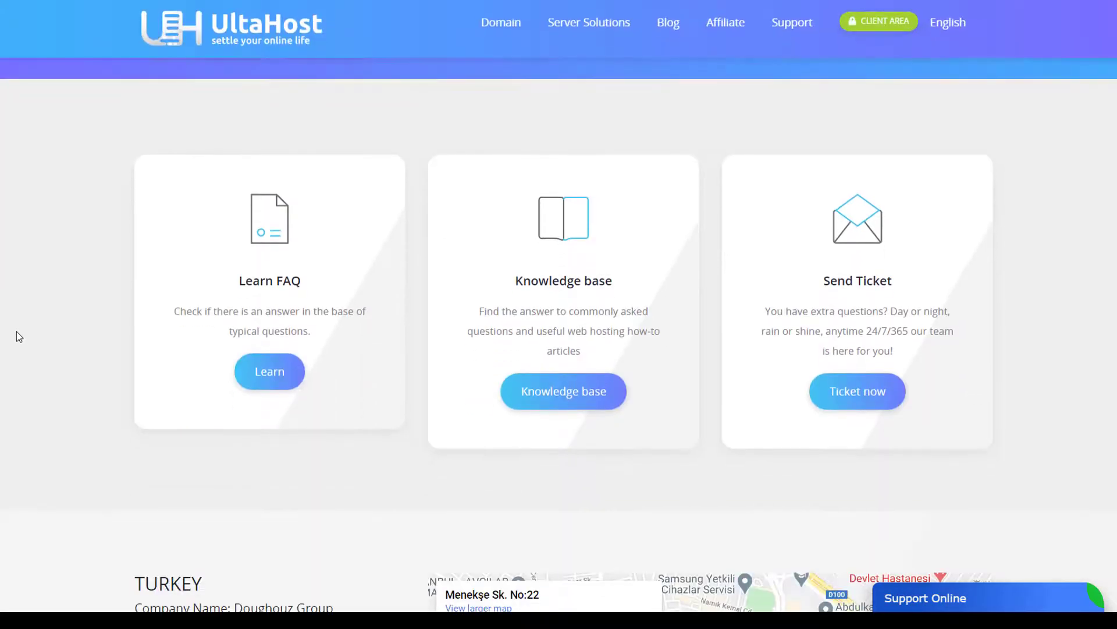
{"action": "scroll", "coordinate": [17, 336], "scroll_direction": "down", "scroll_amount": 1}
{"action": "scroll", "coordinate": [16, 336], "scroll_direction": "down", "scroll_amount": 1}
{"action": "scroll", "coordinate": [16, 336], "scroll_direction": "down", "scroll_amount": 2}
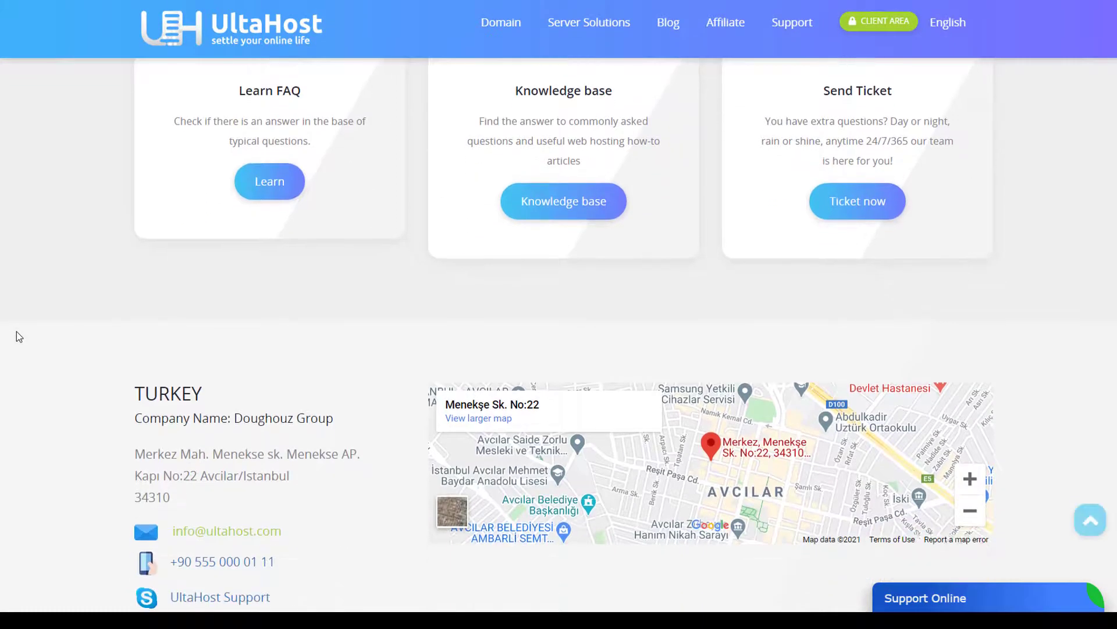
{"action": "scroll", "coordinate": [17, 335], "scroll_direction": "down", "scroll_amount": 2}
{"action": "scroll", "coordinate": [16, 335], "scroll_direction": "down", "scroll_amount": 1}
{"action": "scroll", "coordinate": [17, 334], "scroll_direction": "down", "scroll_amount": 1}
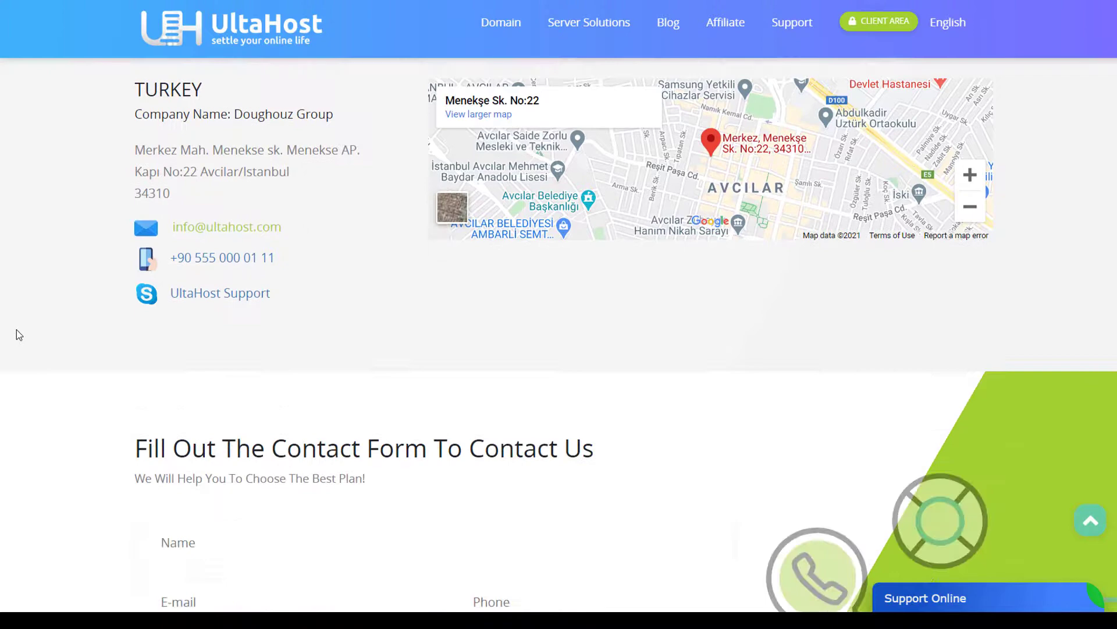
{"action": "scroll", "coordinate": [16, 328], "scroll_direction": "down", "scroll_amount": 1}
{"action": "scroll", "coordinate": [16, 329], "scroll_direction": "down", "scroll_amount": 1}
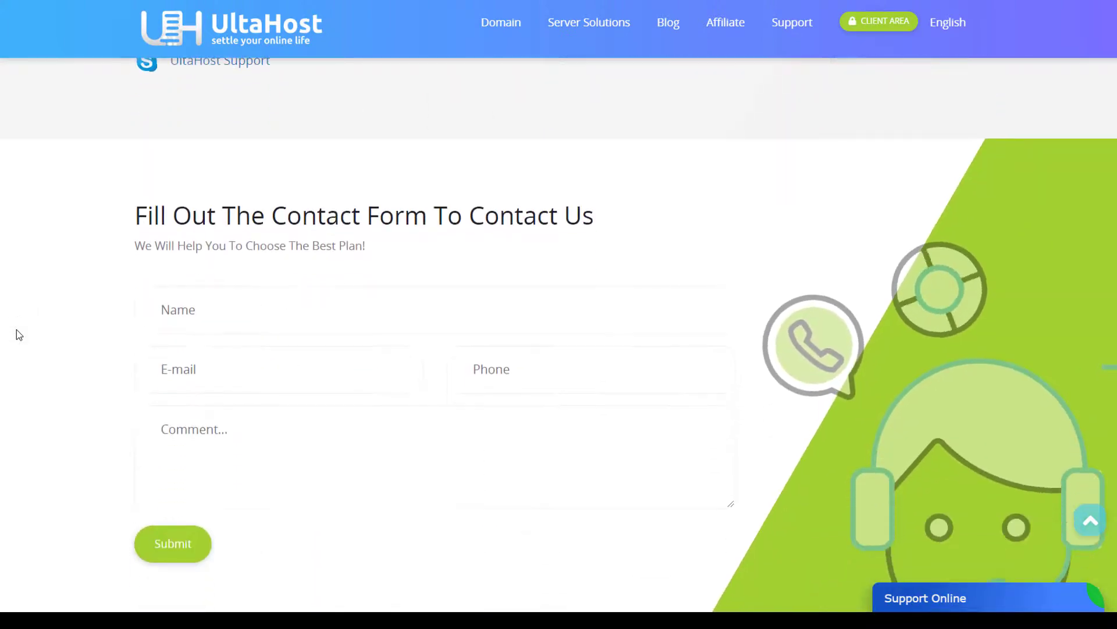
{"action": "scroll", "coordinate": [17, 330], "scroll_direction": "down", "scroll_amount": 1}
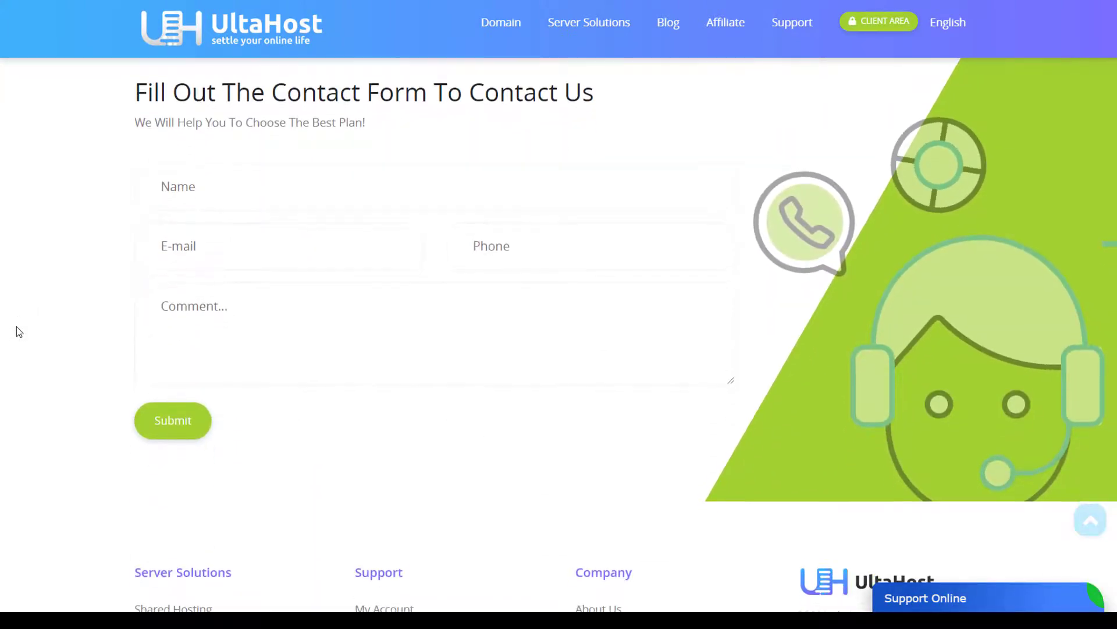
{"action": "scroll", "coordinate": [17, 332], "scroll_direction": "down", "scroll_amount": 3}
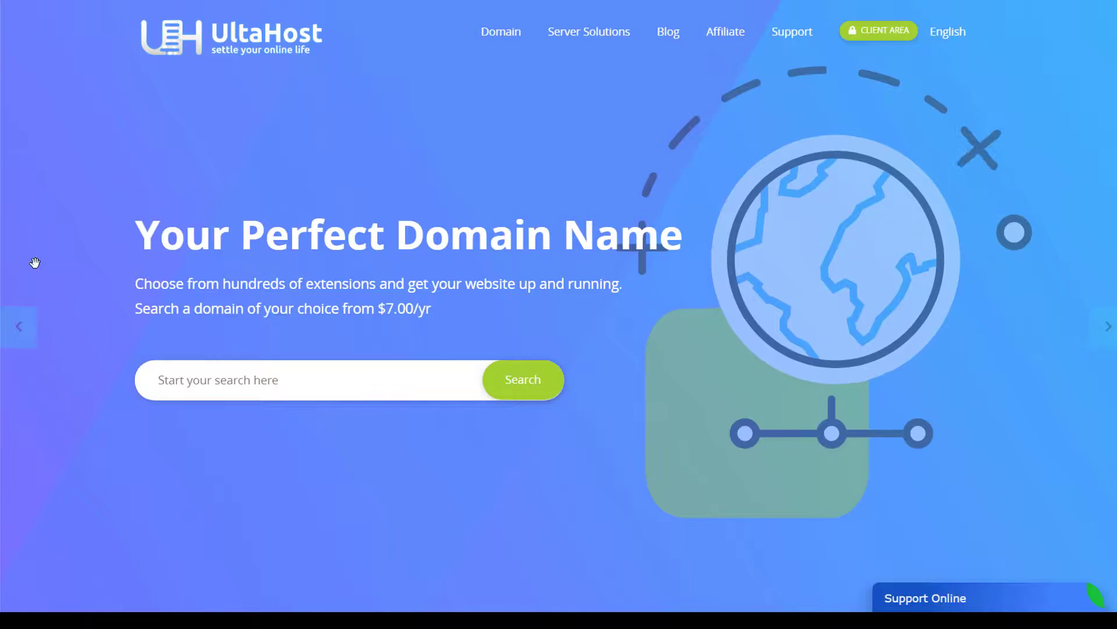
{"action": "scroll", "coordinate": [94, 263], "scroll_direction": "down", "scroll_amount": 2}
{"action": "scroll", "coordinate": [94, 263], "scroll_direction": "down", "scroll_amount": 3}
{"action": "scroll", "coordinate": [95, 263], "scroll_direction": "down", "scroll_amount": 3}
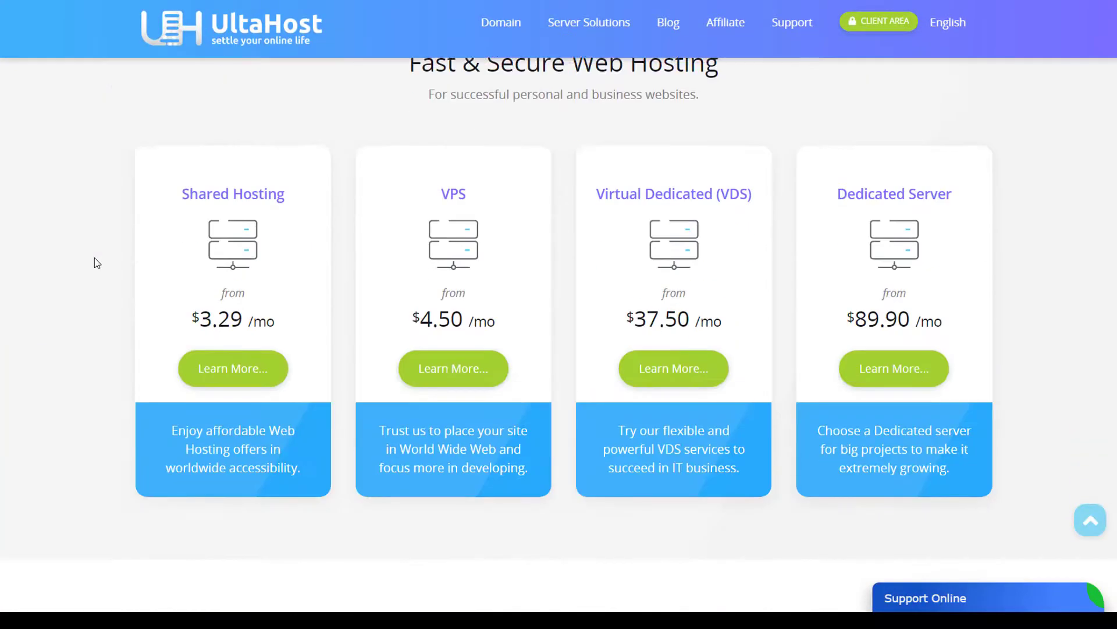
{"action": "scroll", "coordinate": [95, 264], "scroll_direction": "down", "scroll_amount": 2}
{"action": "scroll", "coordinate": [94, 263], "scroll_direction": "up", "scroll_amount": 2}
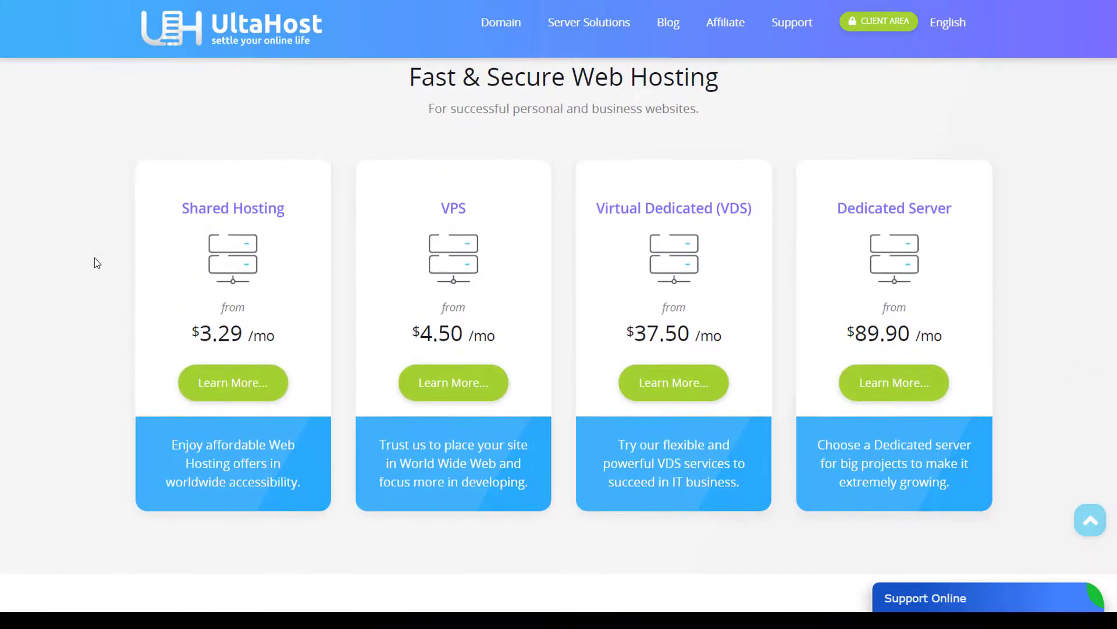
{"action": "scroll", "coordinate": [94, 258], "scroll_direction": "up", "scroll_amount": 1}
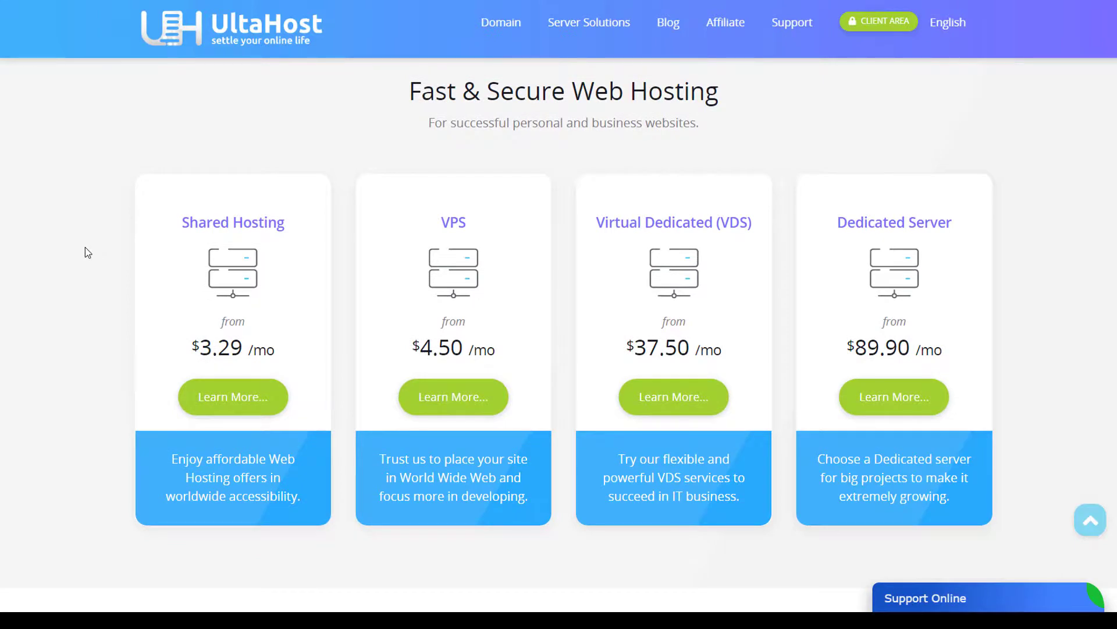